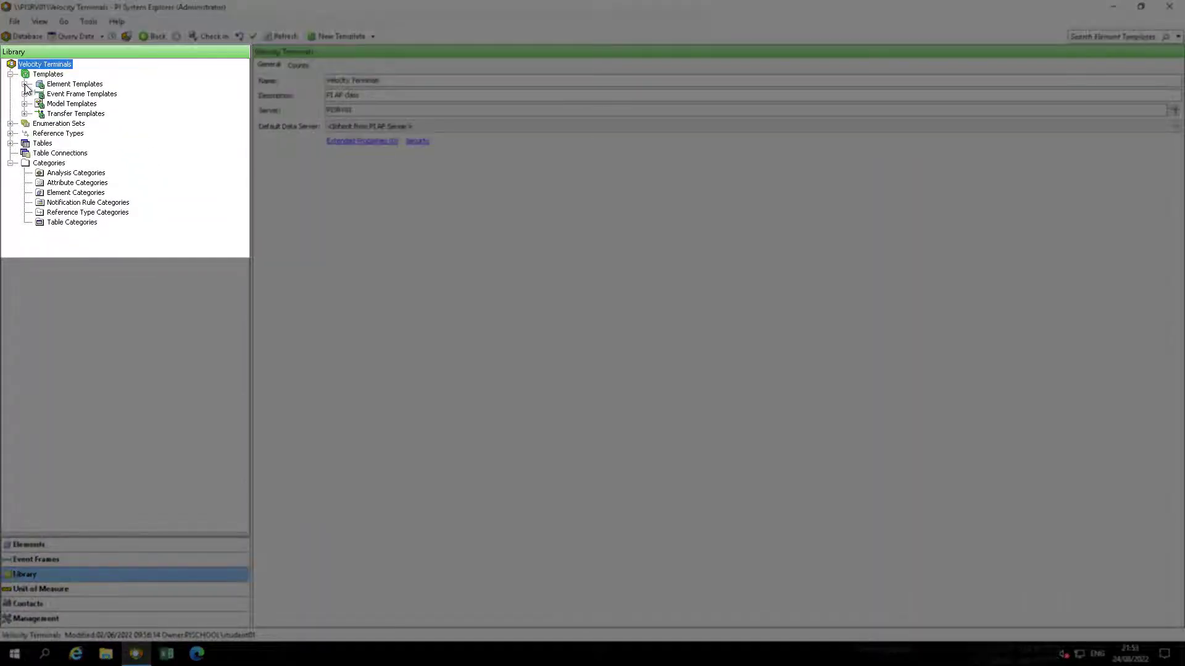
Step: Open the Tank element template from Element Templates to list its attribute templates
left_click(25, 85)
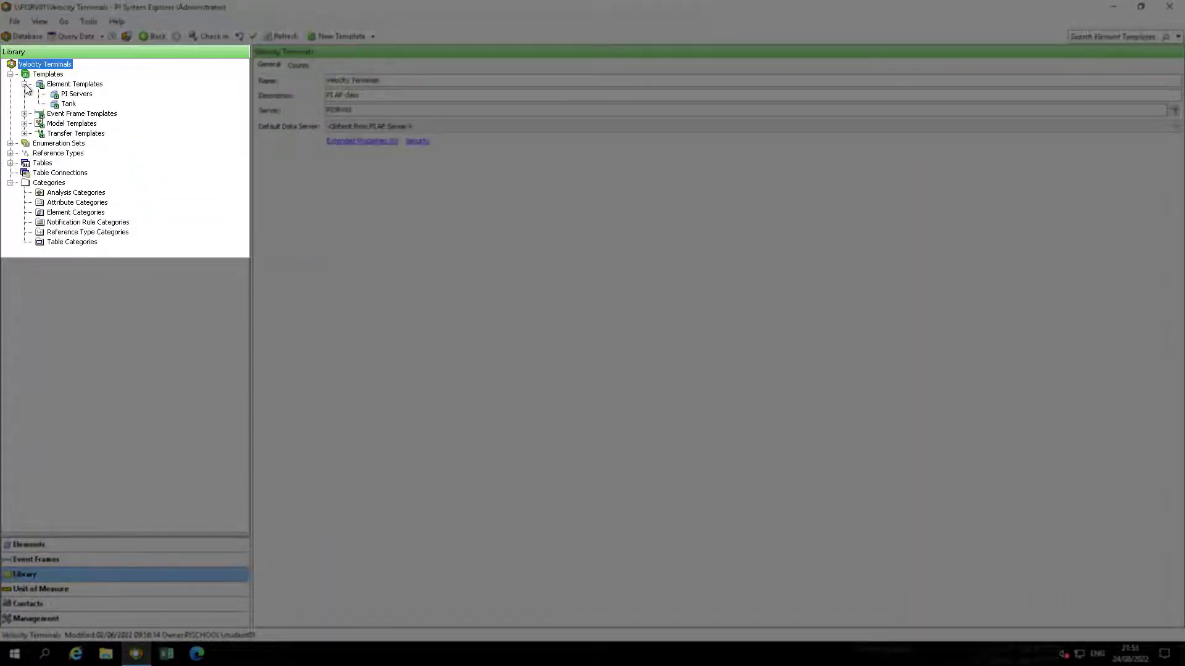
left_click(68, 105)
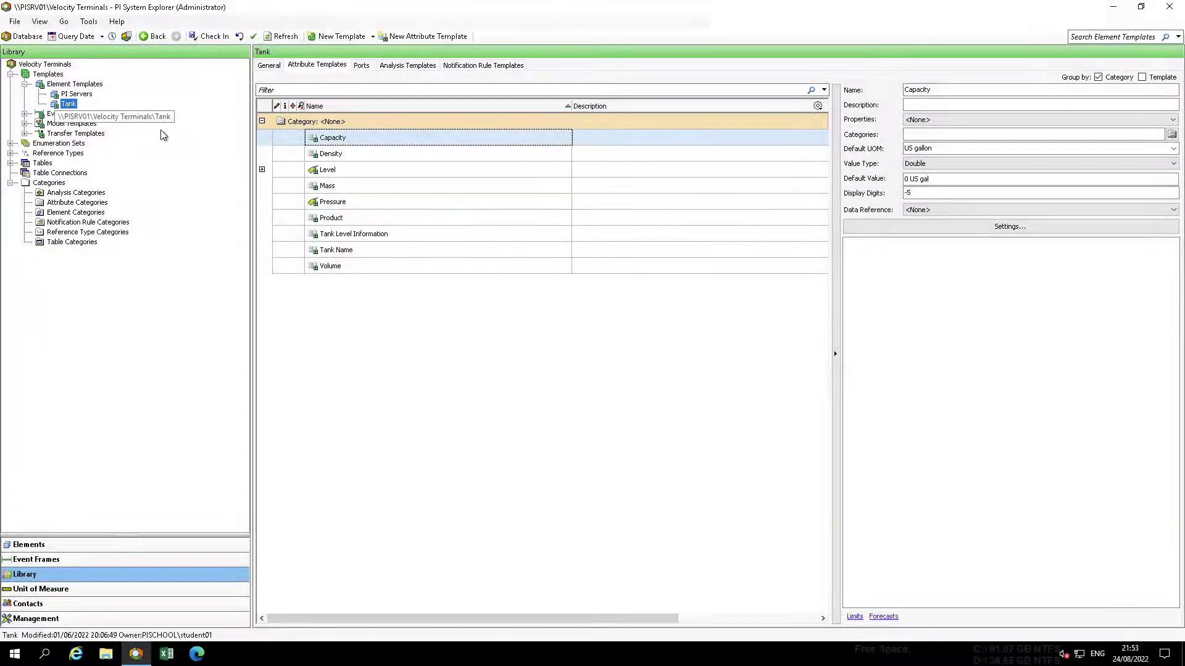
Step: Select the Pressure attribute template (bar, Double, PI Point) and bring up its context menu
left_click(385, 202)
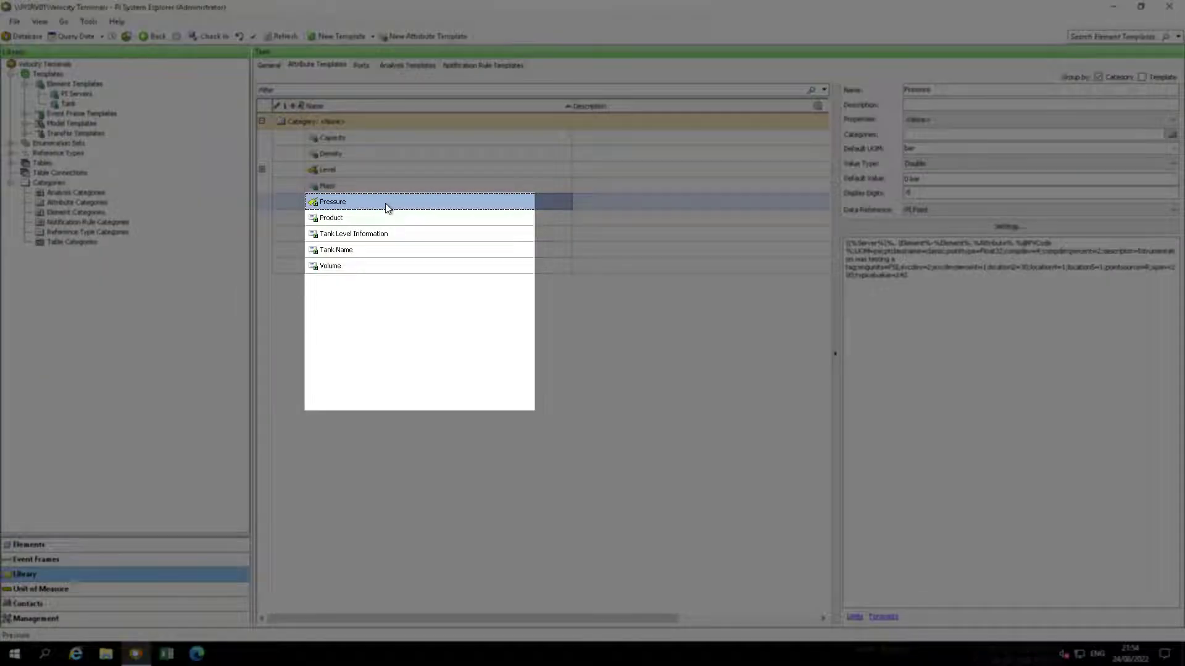
right_click(385, 203)
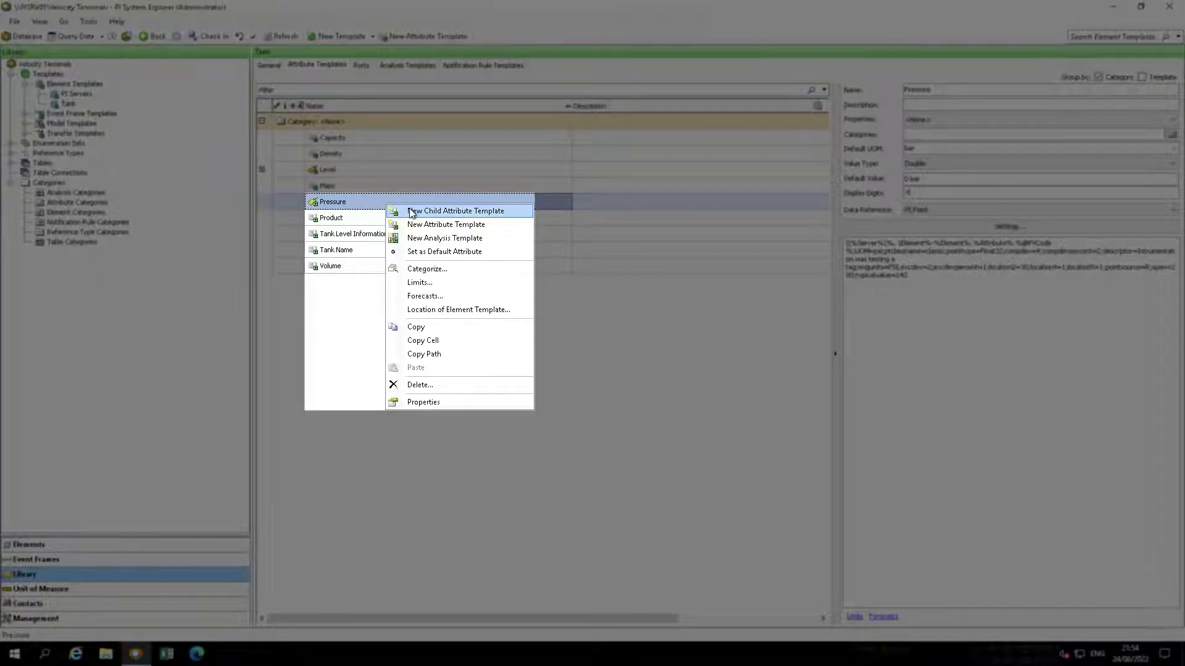
Step: Create a new child attribute template under Pressure and rename Attribute1 to 2HRAvgPressure
left_click(412, 211)
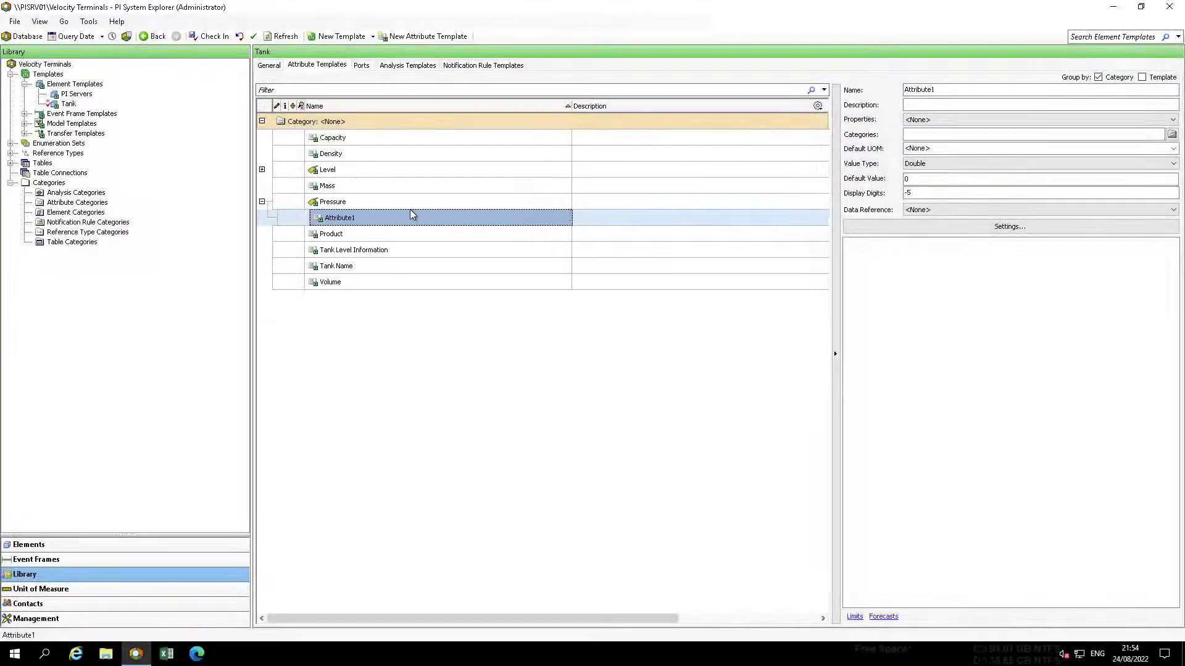
left_click_drag(943, 93, 834, 93)
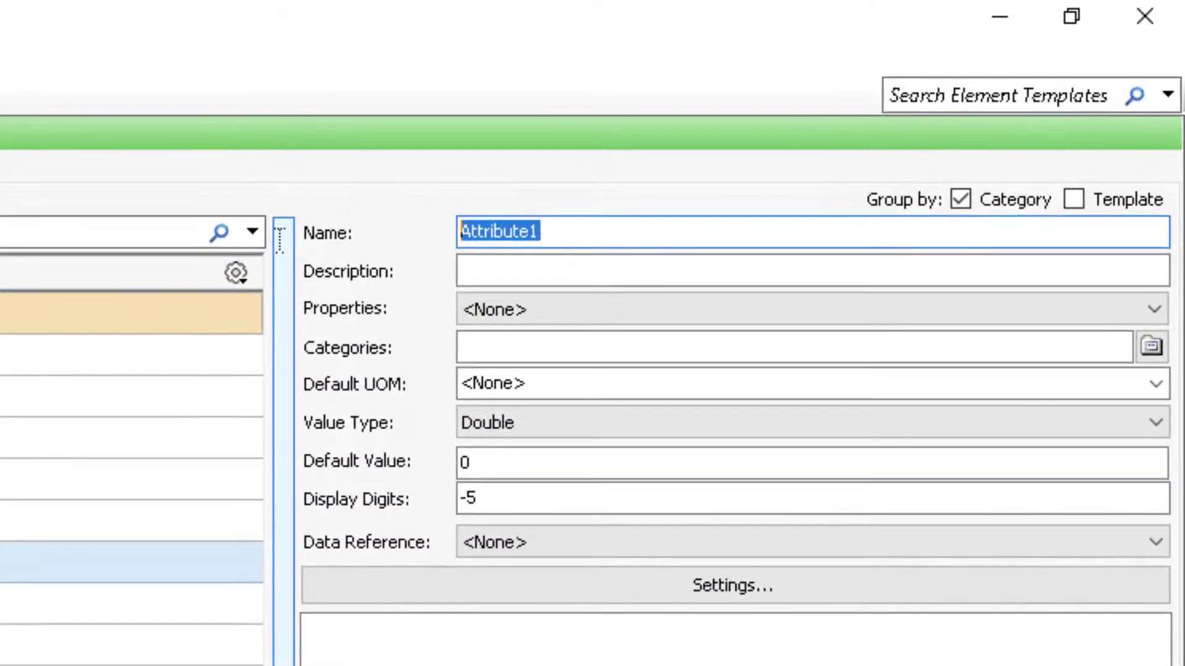
type("2HRAb")
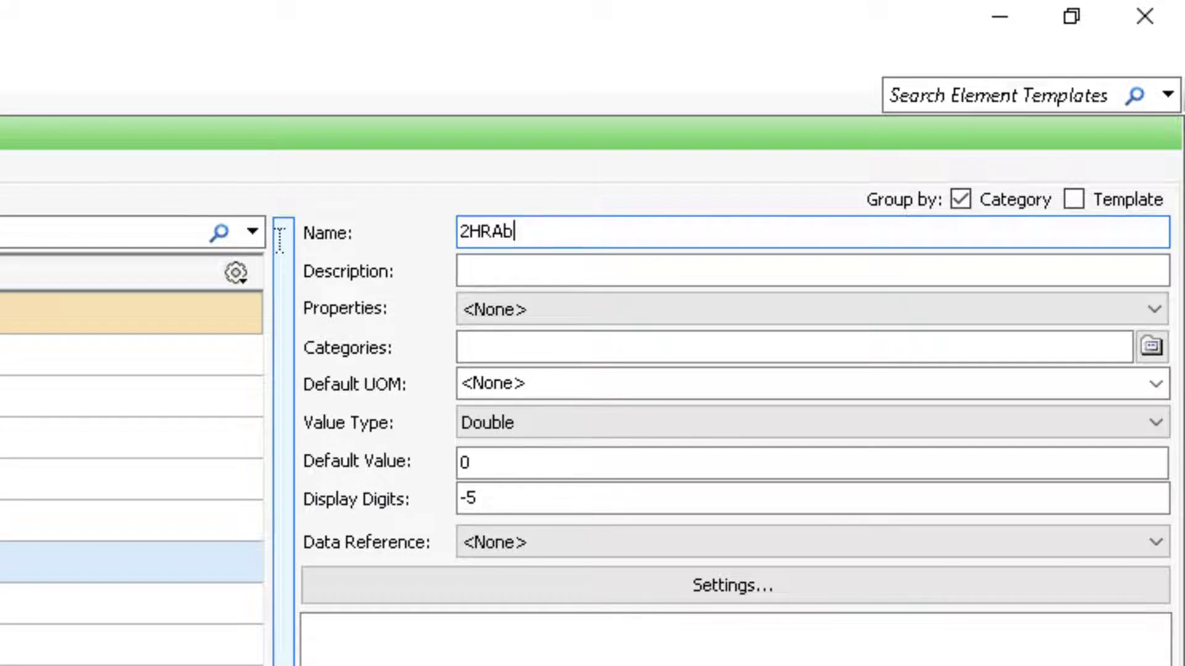
key("BackSpace")
type("vgPressure")
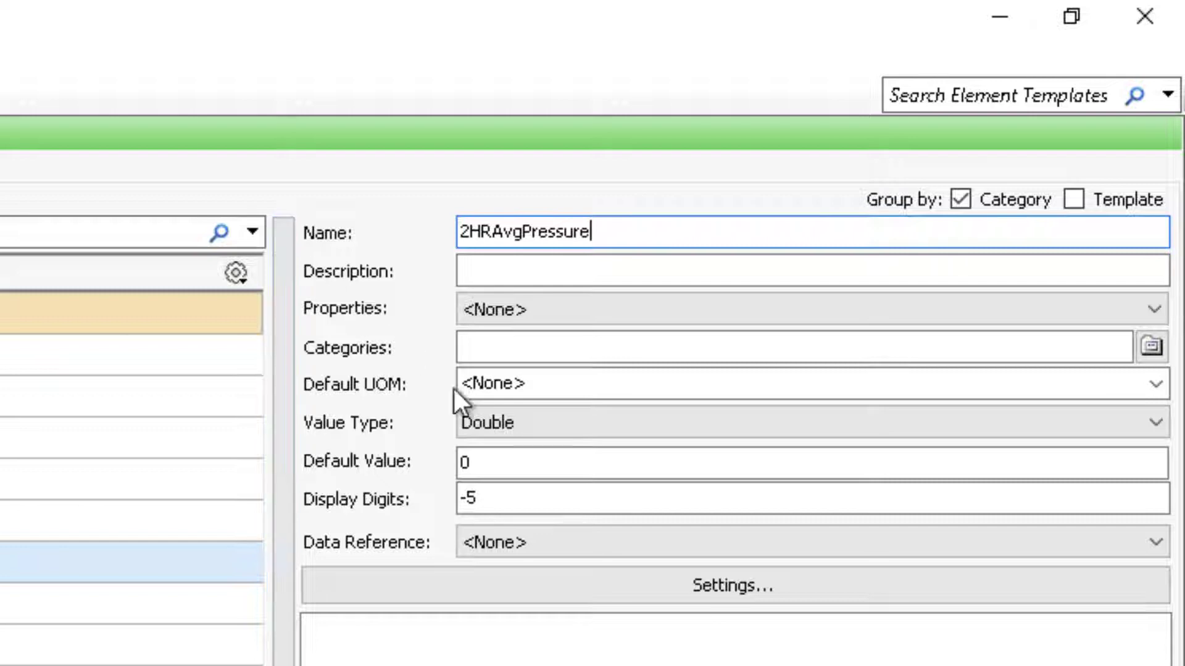
Step: Point 2HRAvgPressure's PI Point reference at |Pressure with a Time Range Override of -2h
left_click(568, 586)
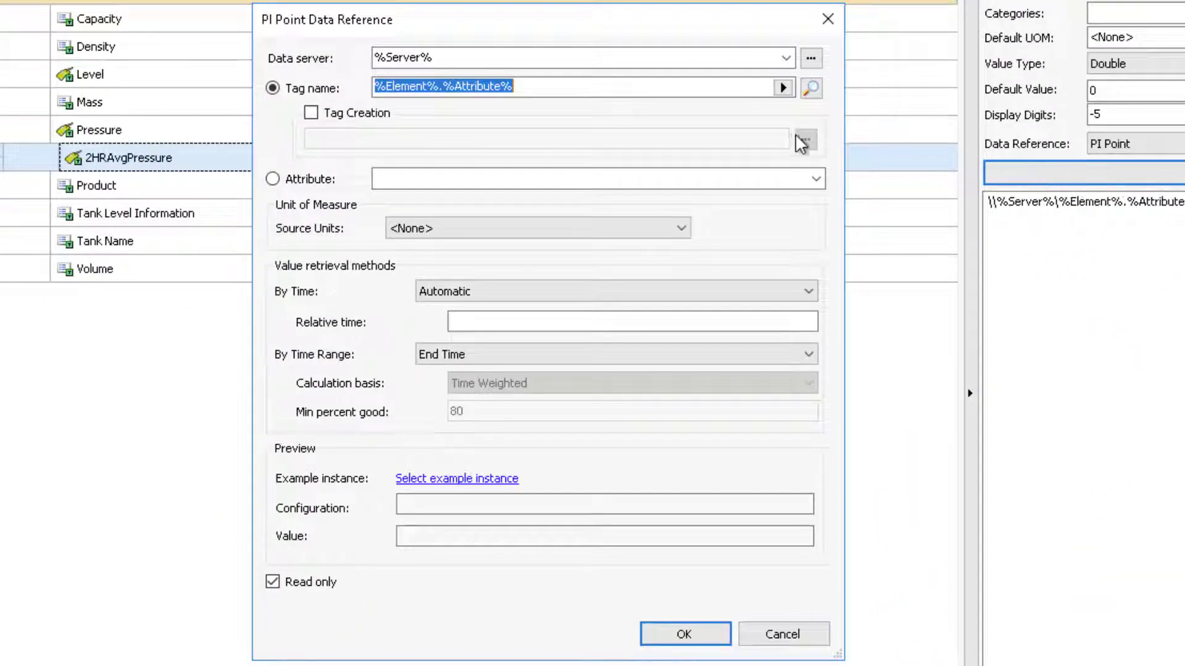
left_click(273, 179)
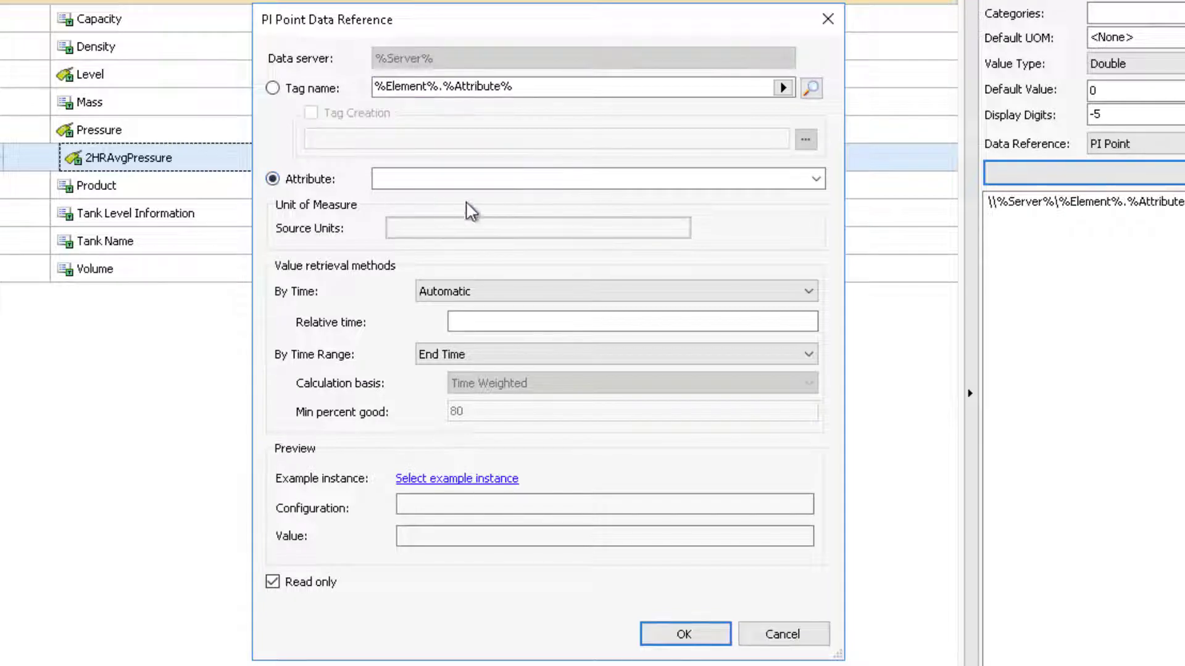
left_click(815, 178)
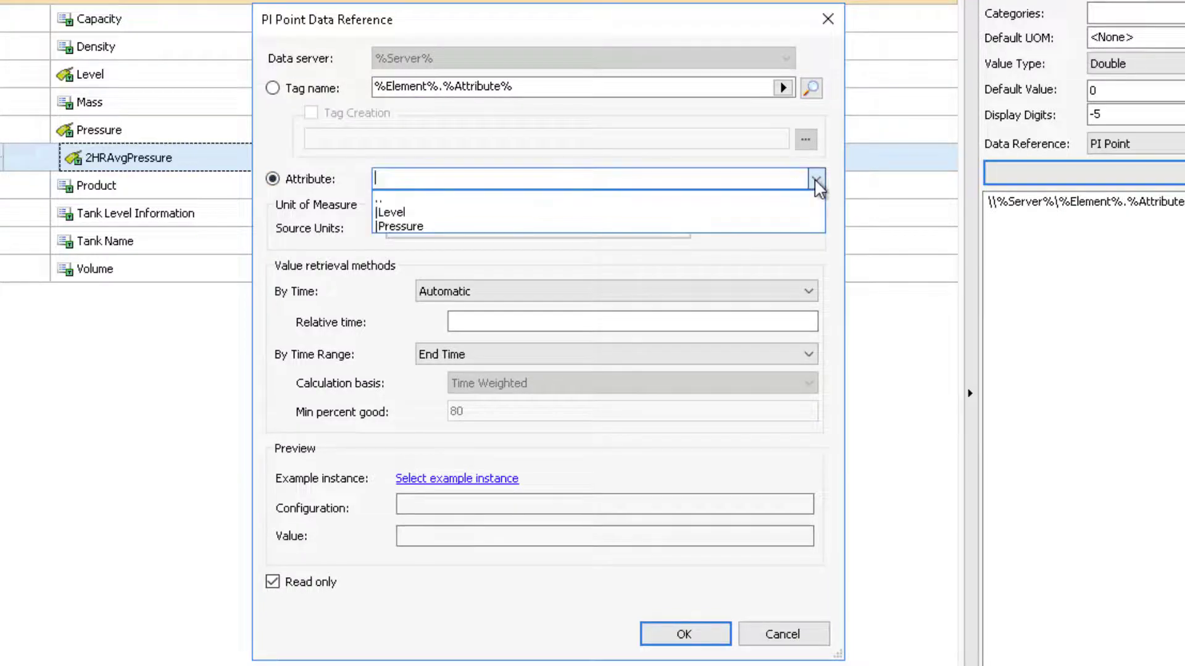
left_click(465, 228)
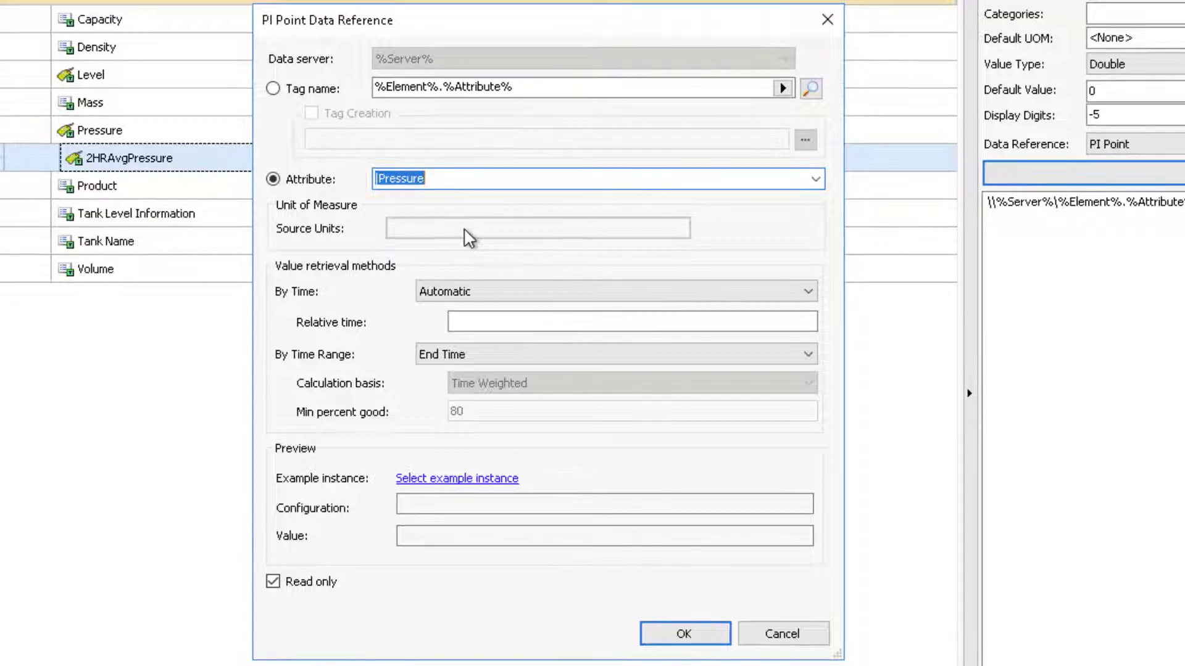
left_click(809, 292)
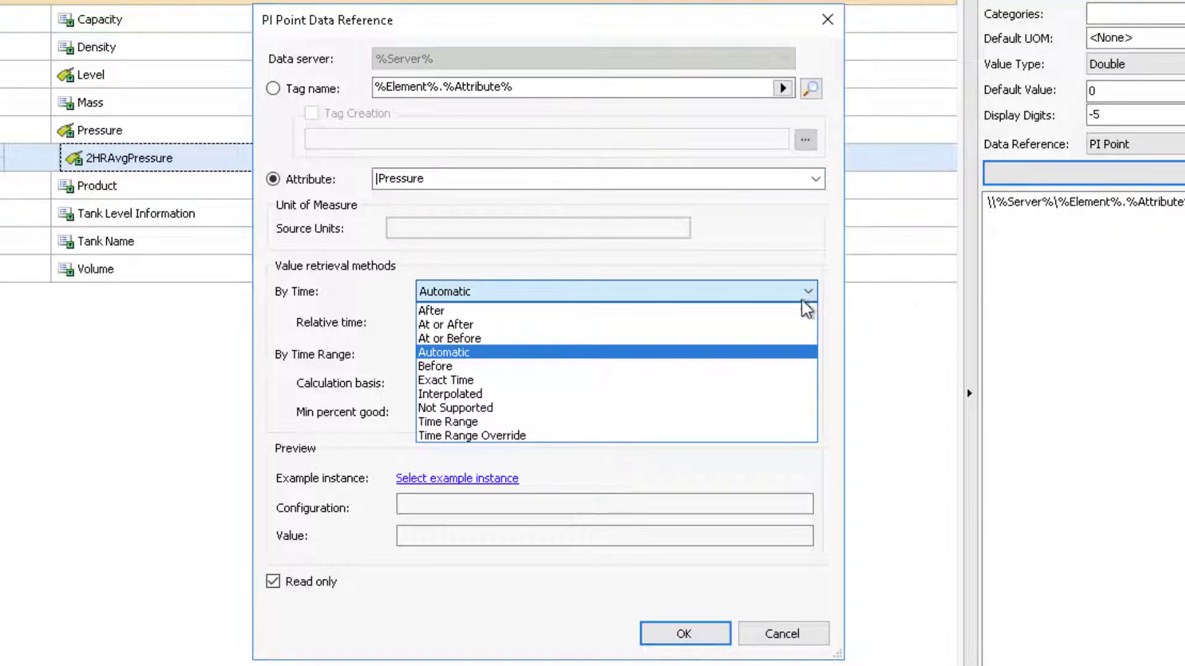
left_click(644, 435)
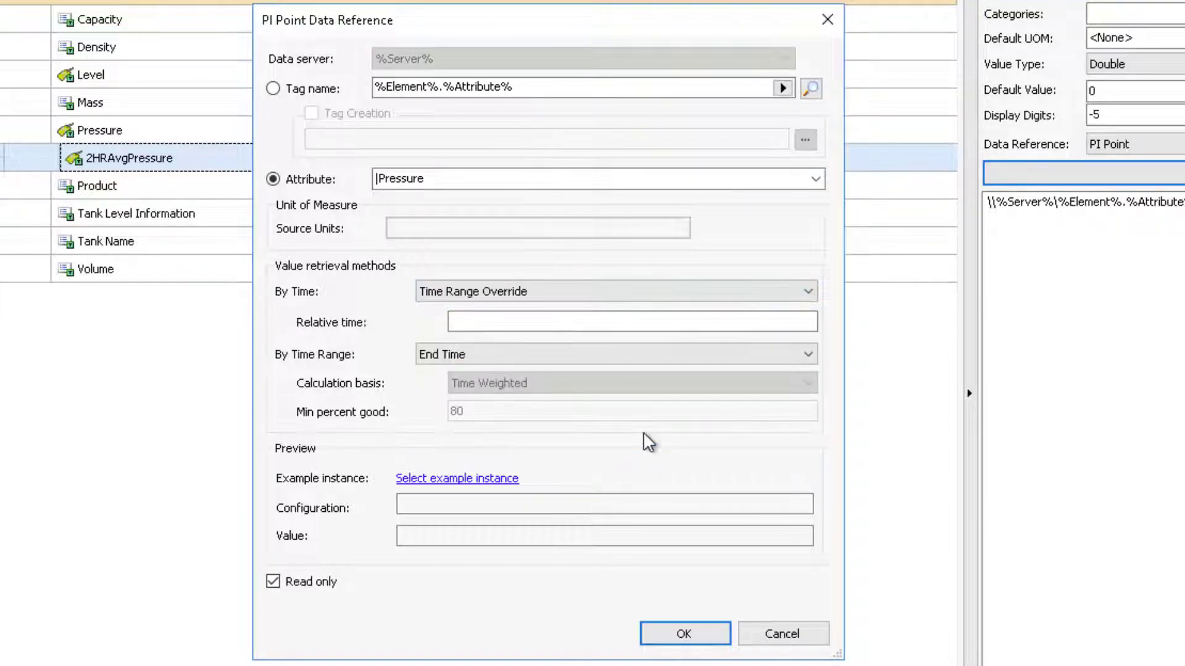
left_click(643, 323)
type("-2h")
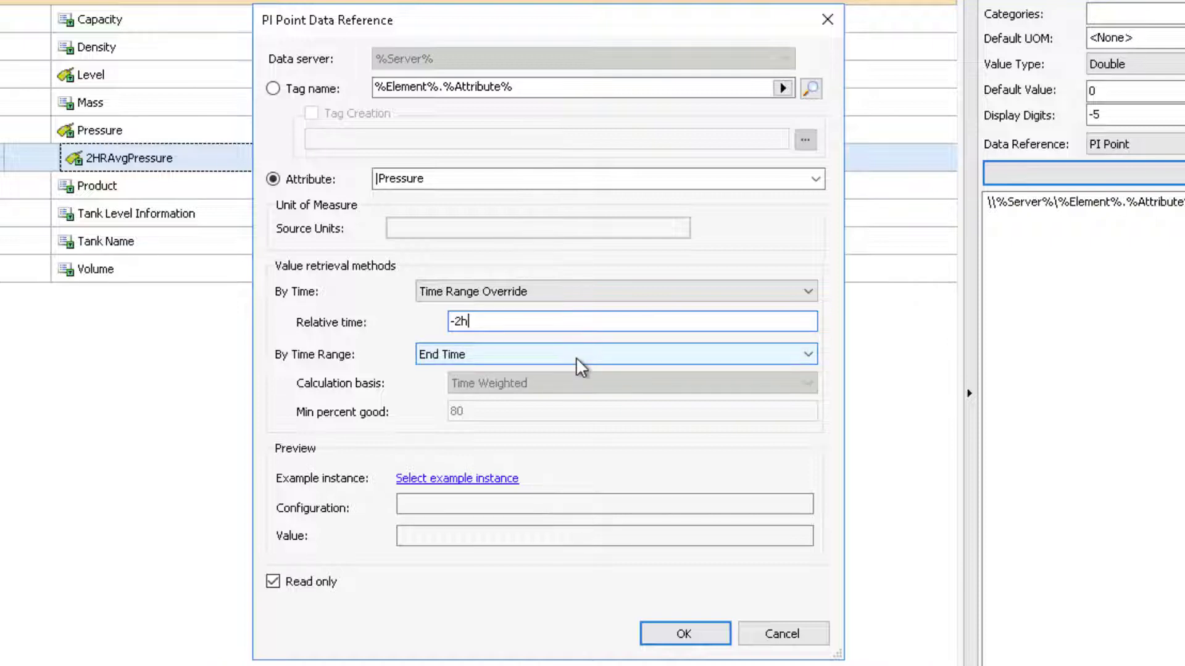
Step: Set the time range method to Average with Time Weighted basis and confirm the reference
left_click(580, 368)
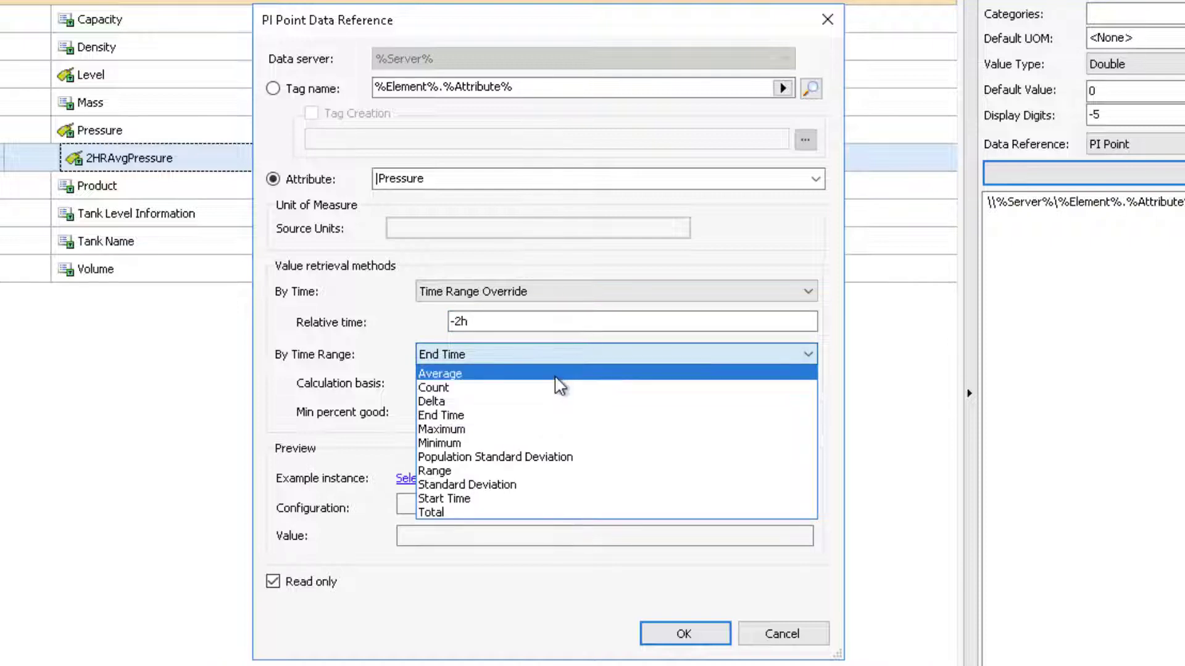
left_click(554, 374)
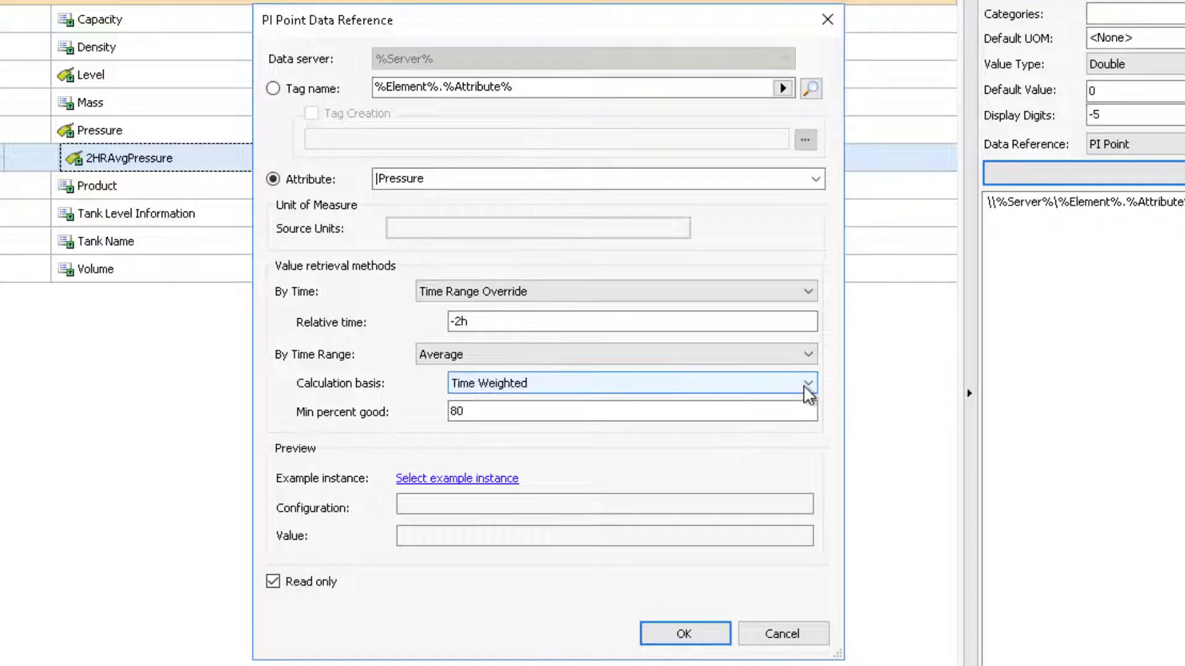
left_click(808, 385)
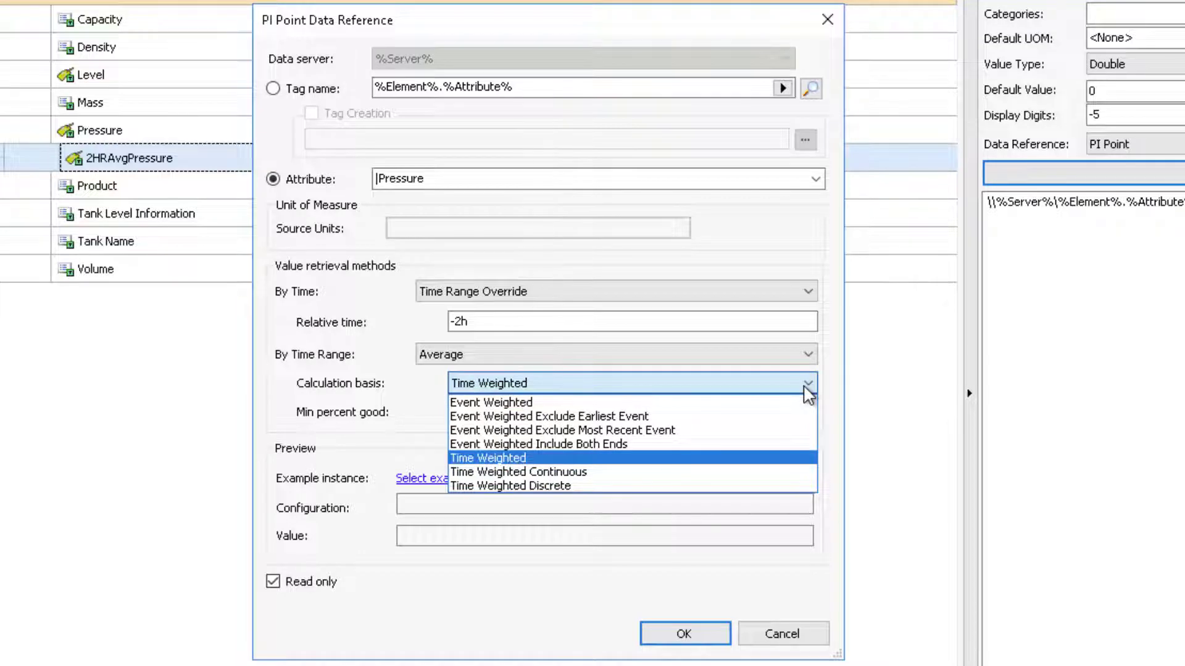
left_click(806, 387)
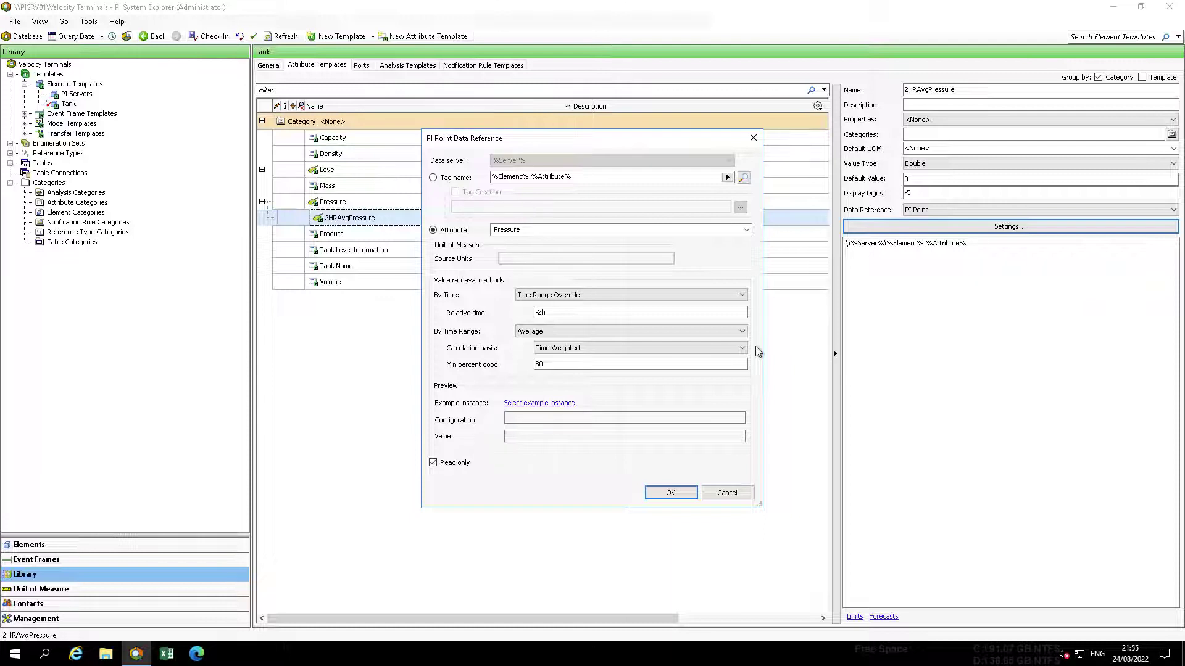
left_click(670, 493)
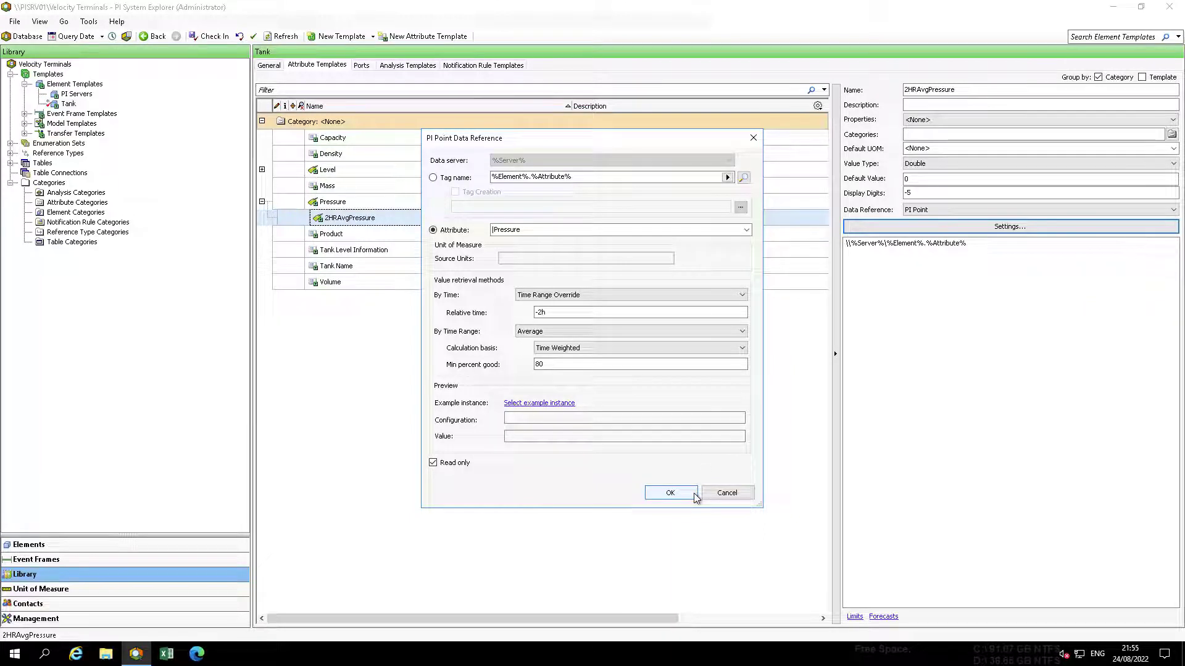
Step: View Tank01 in Elements and expand Pressure to see 2HRAvgPressure at 66.94 psi
left_click(173, 547)
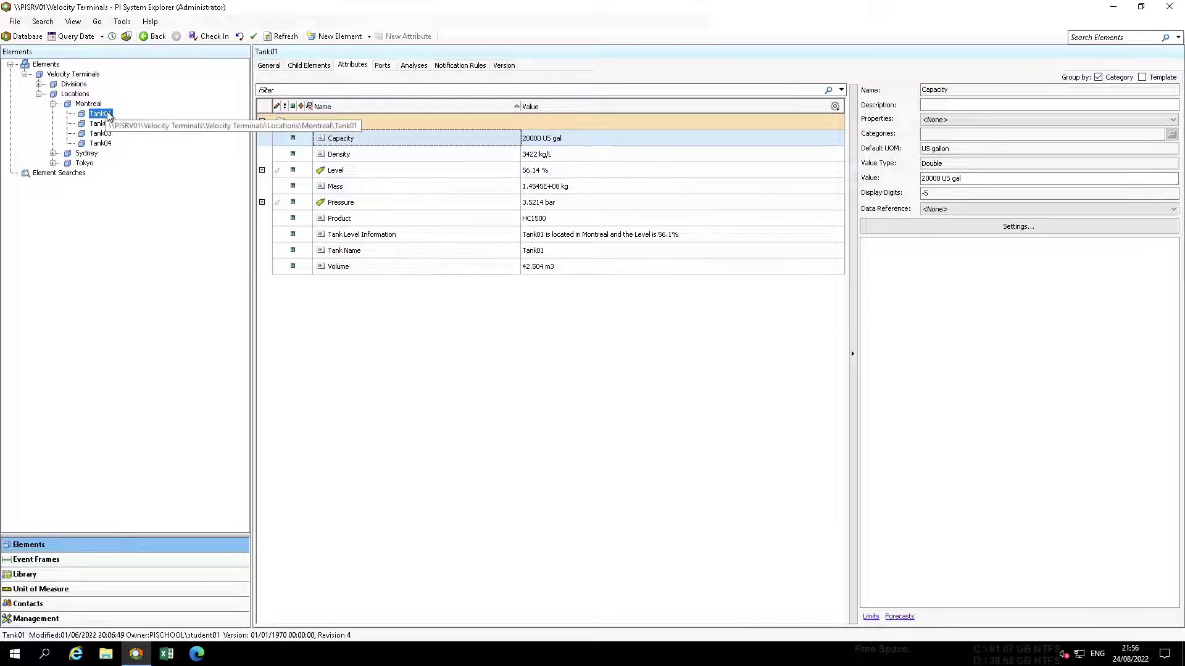
left_click(261, 203)
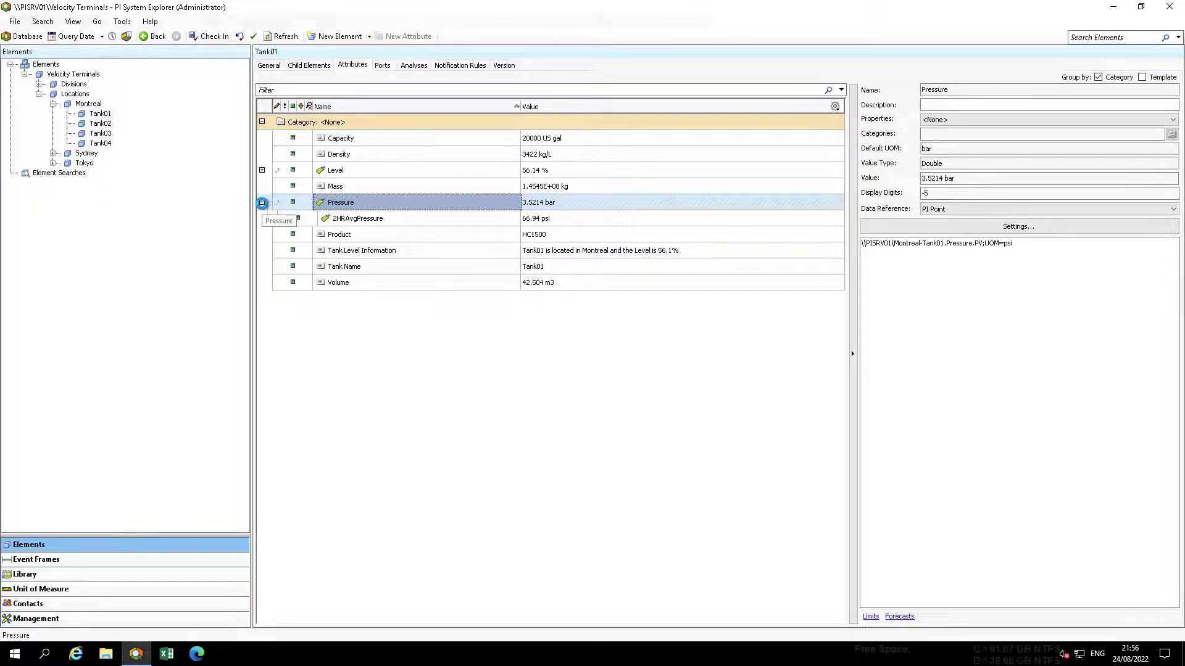
left_click(385, 216, "ctrl")
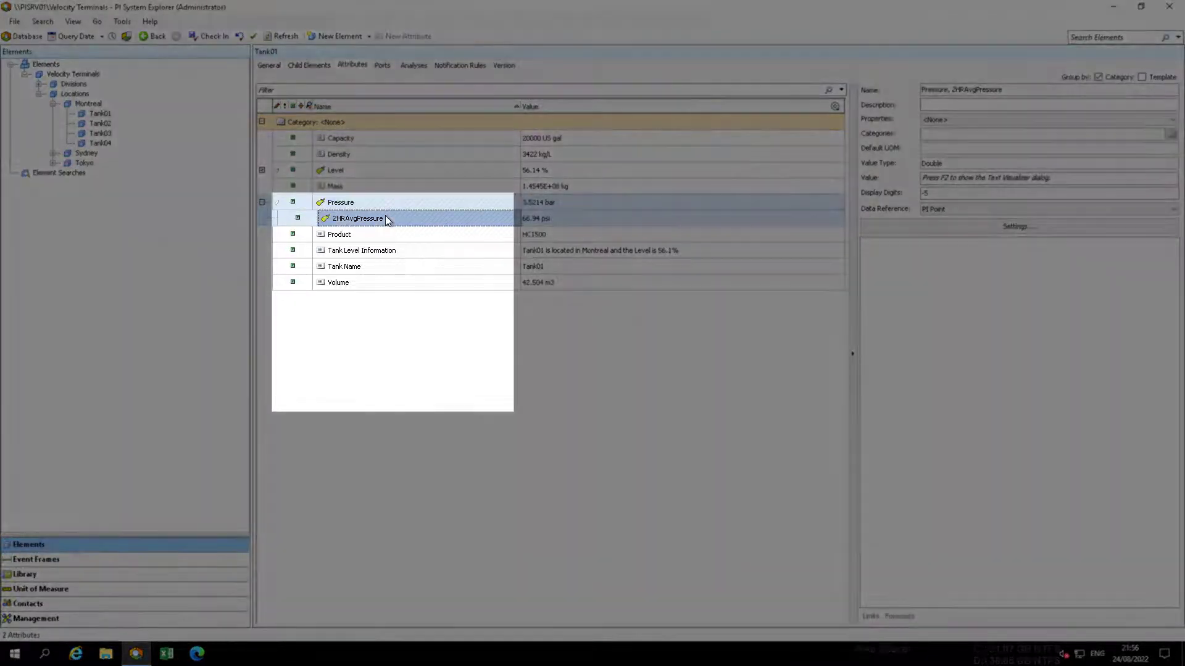
right_click(385, 216)
left_click(426, 301)
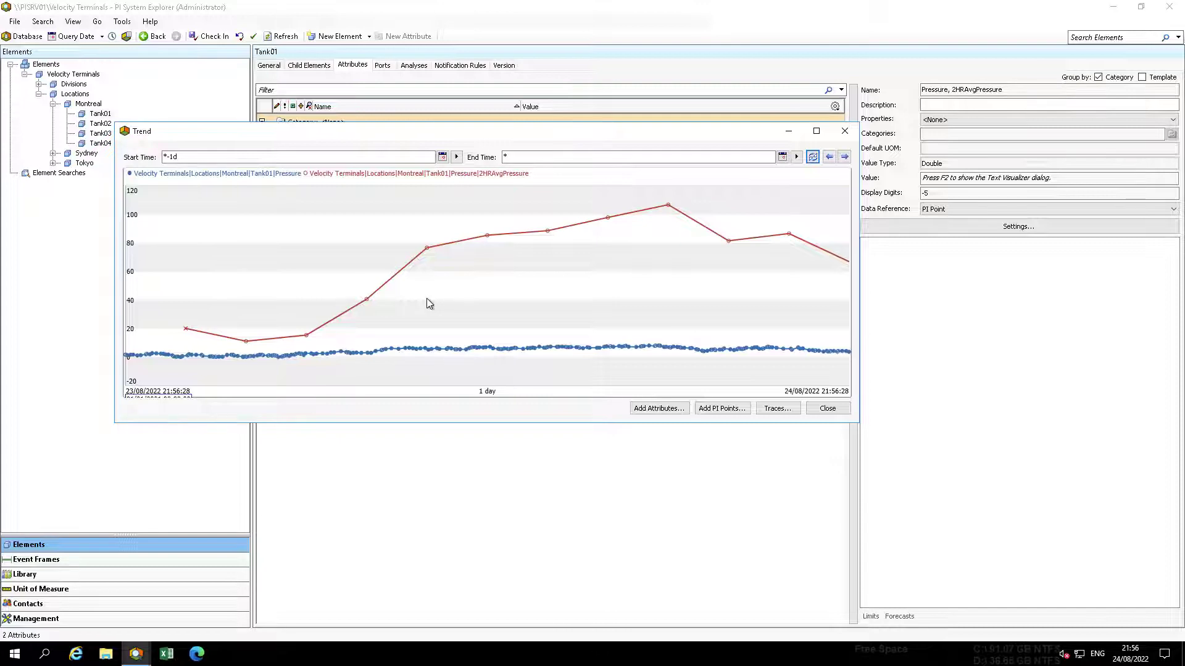
left_click(827, 409)
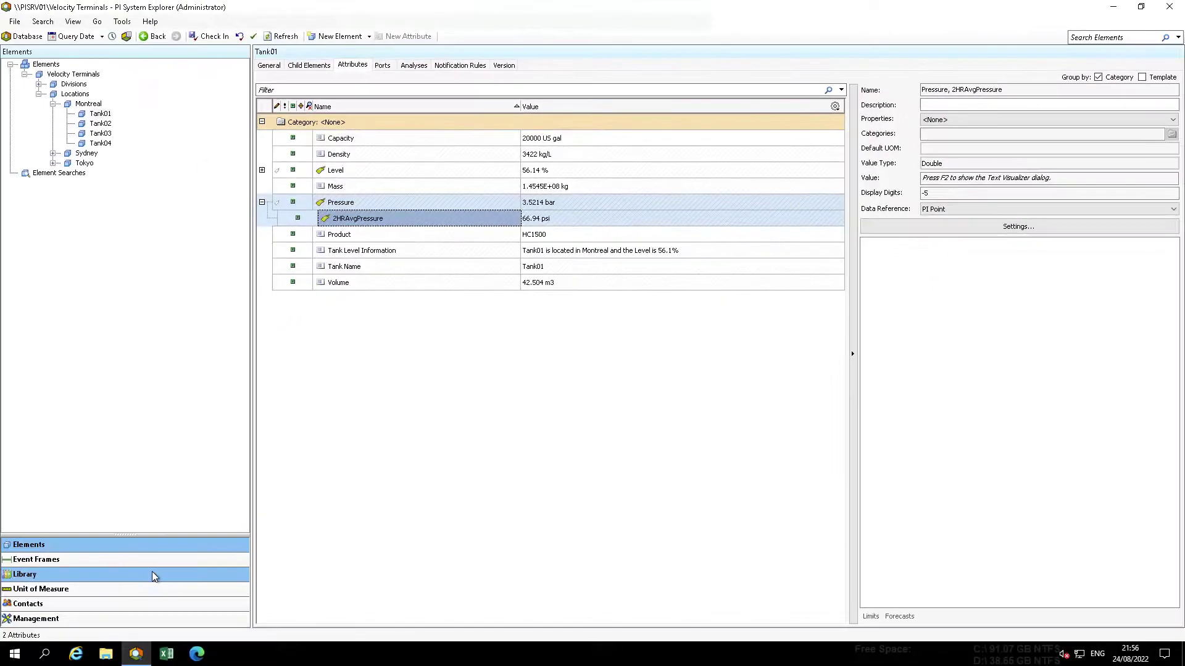
Step: Set the Tank template's 2HRAvgPressure default unit of measure to bar
left_click(152, 573)
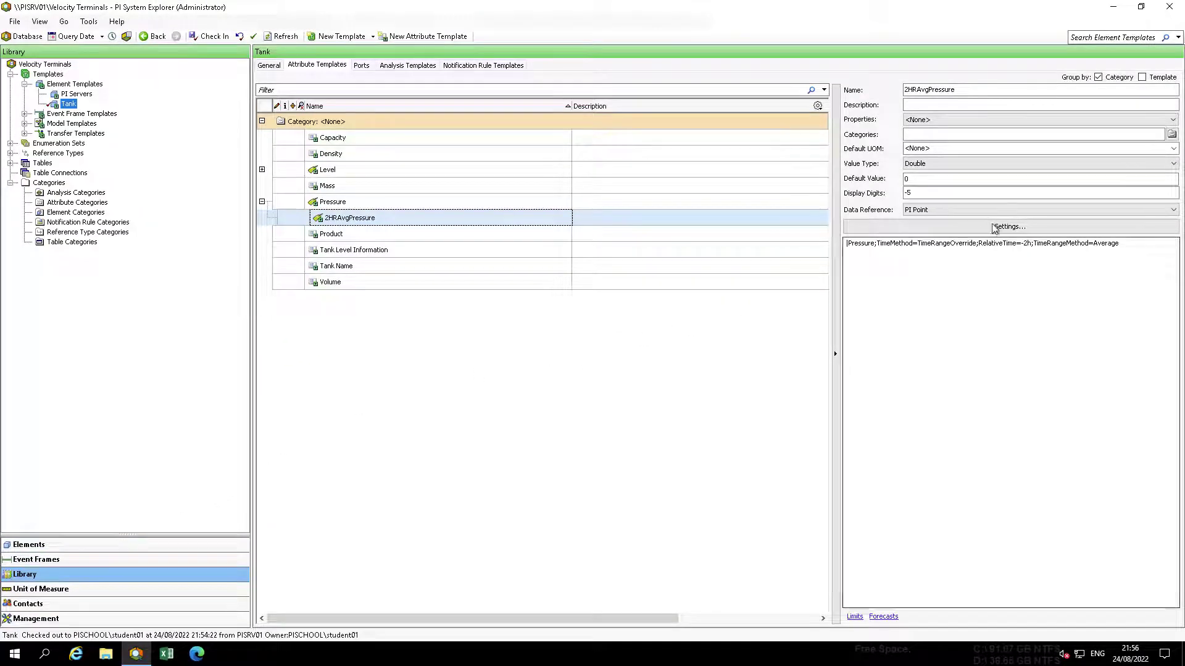
left_click(1001, 149)
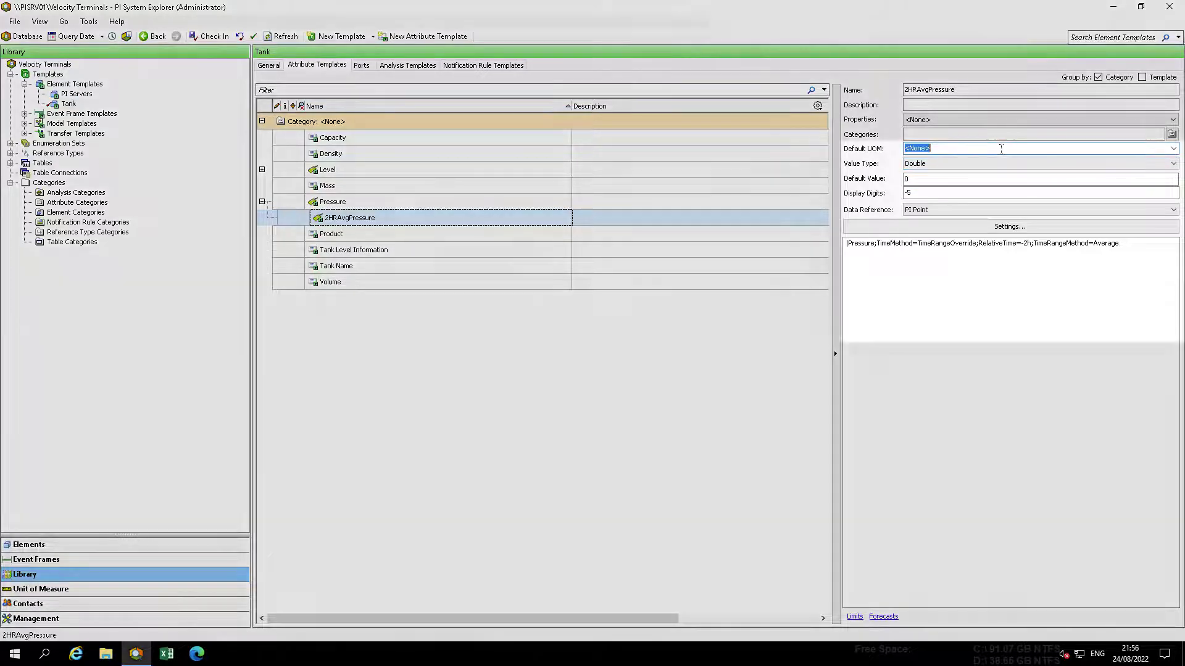
type("bar")
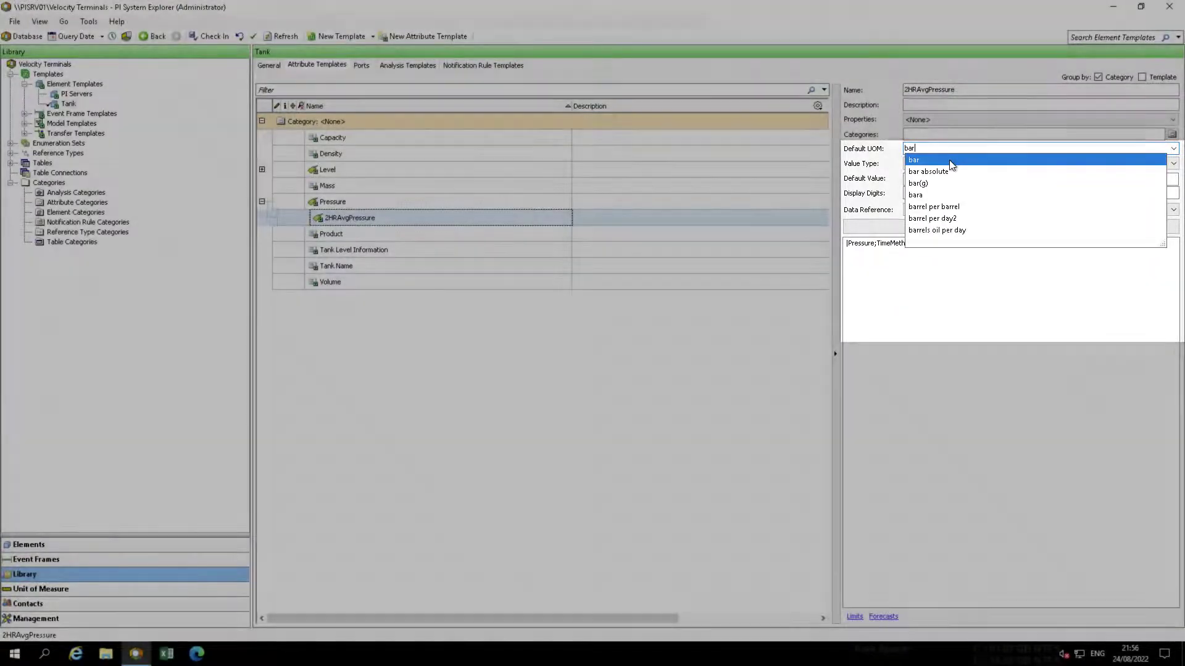
left_click(951, 163)
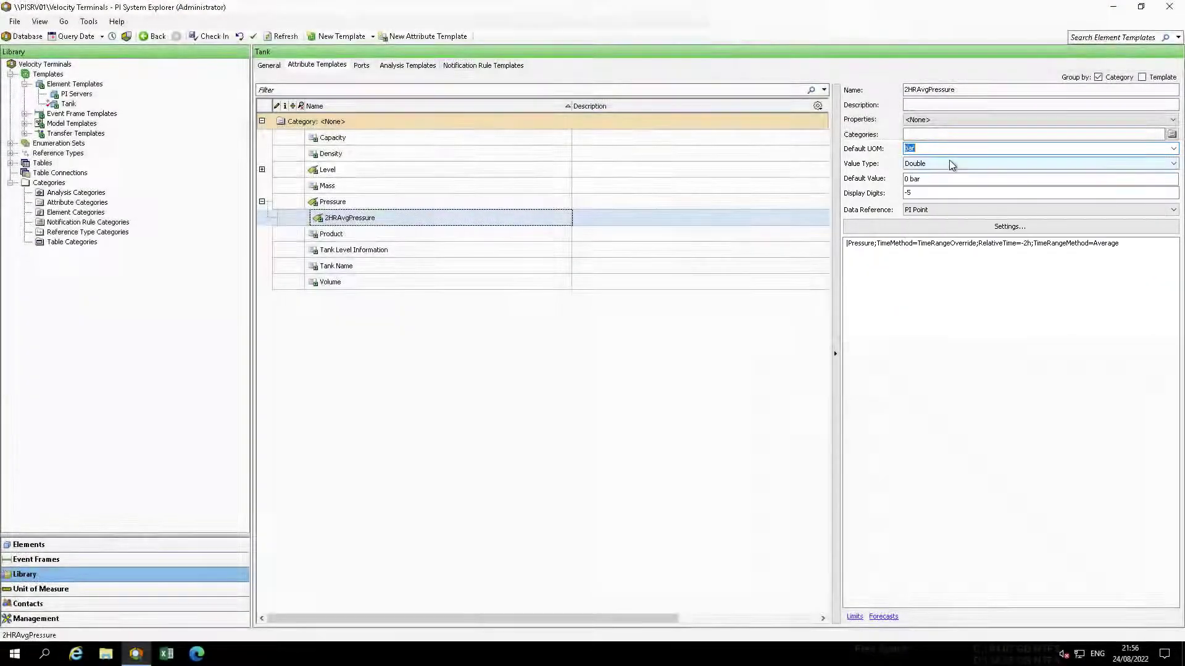
Step: Check in the edited Tank template to the database and refresh
left_click(221, 37)
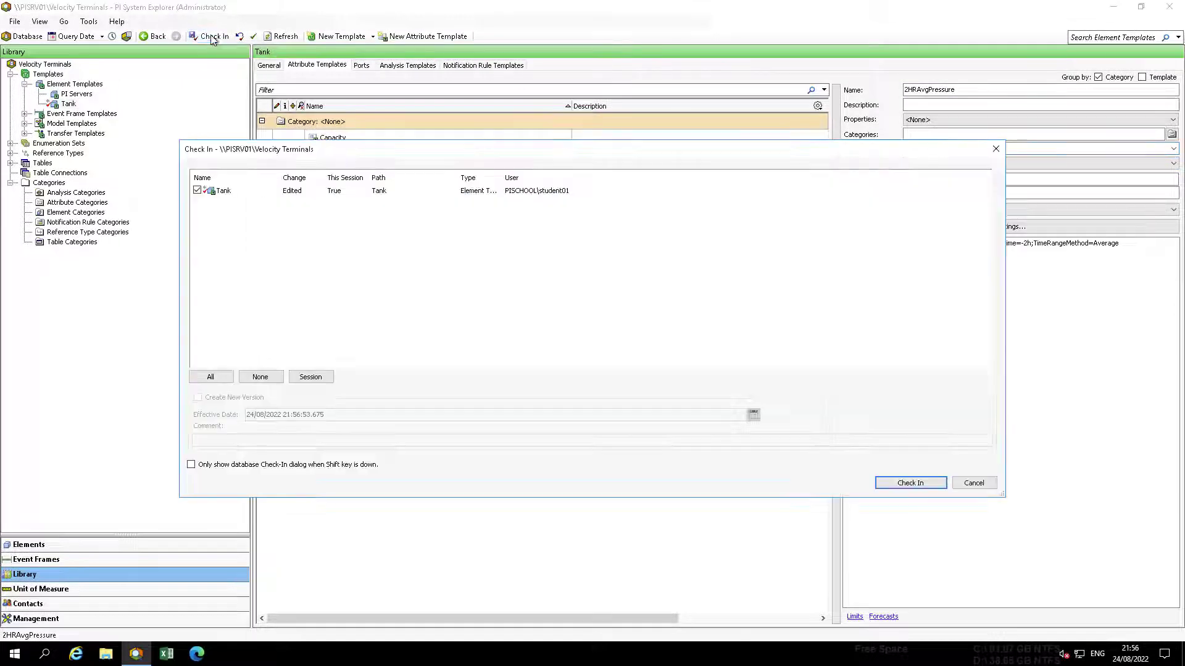
left_click(890, 487)
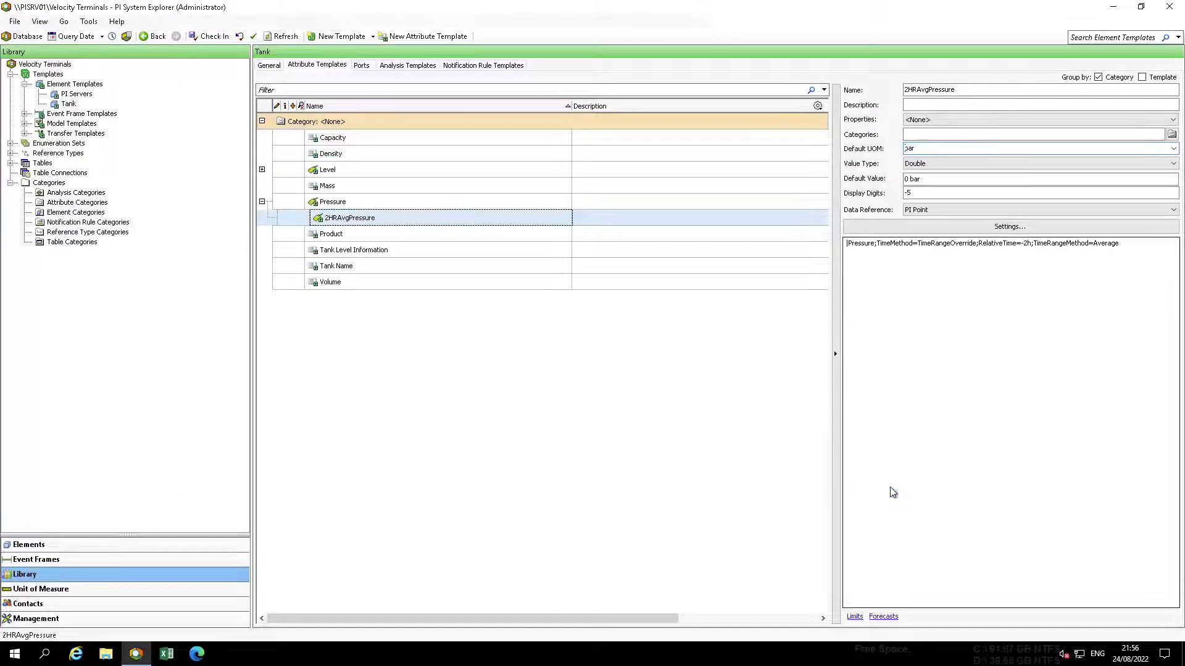
left_click(286, 37)
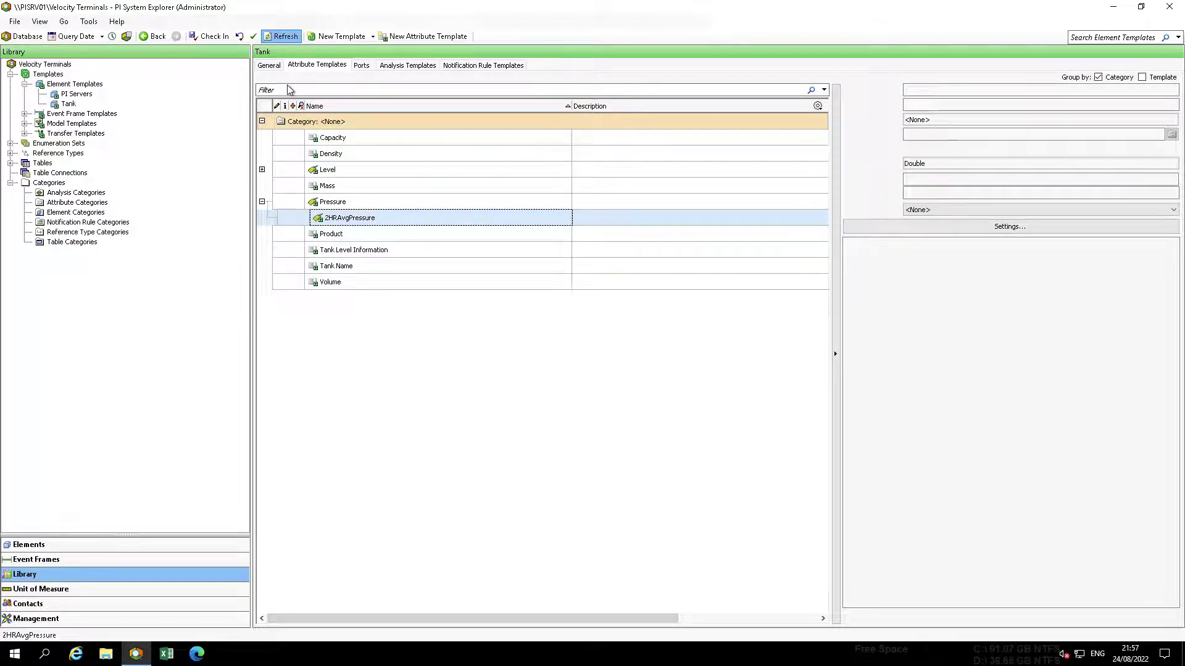
Step: Open Sydney's Tank08 and expand Pressure to see 2HRAvgPressure at 4.2921 bar
left_click(84, 545)
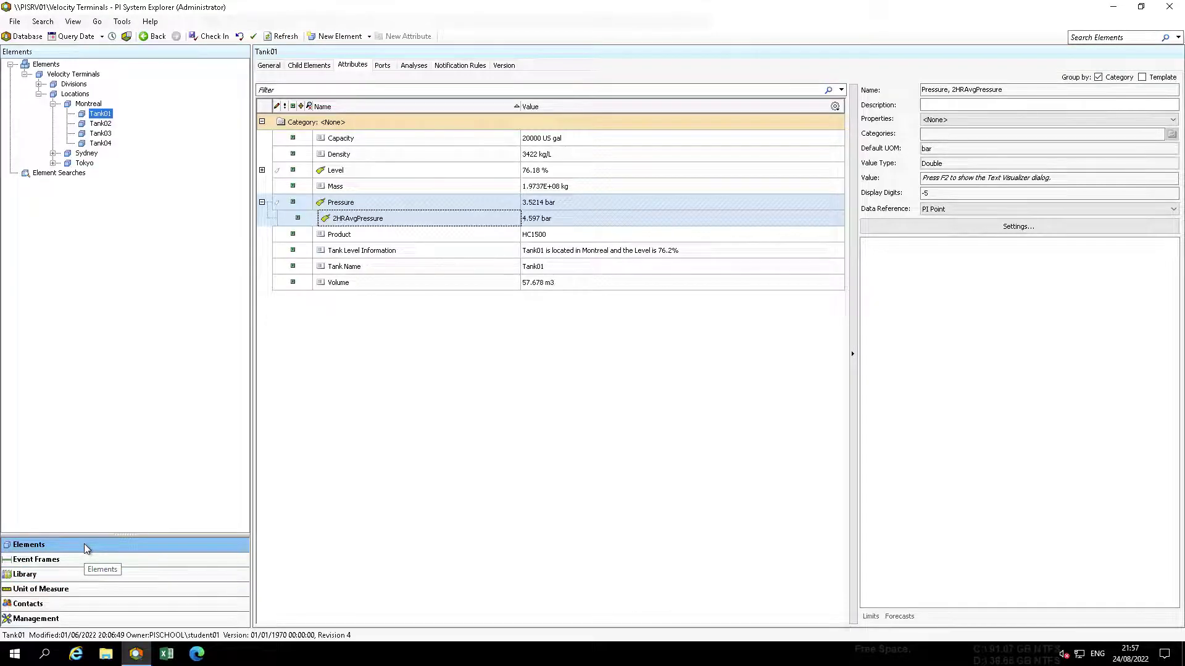
left_click(53, 163)
left_click(53, 154)
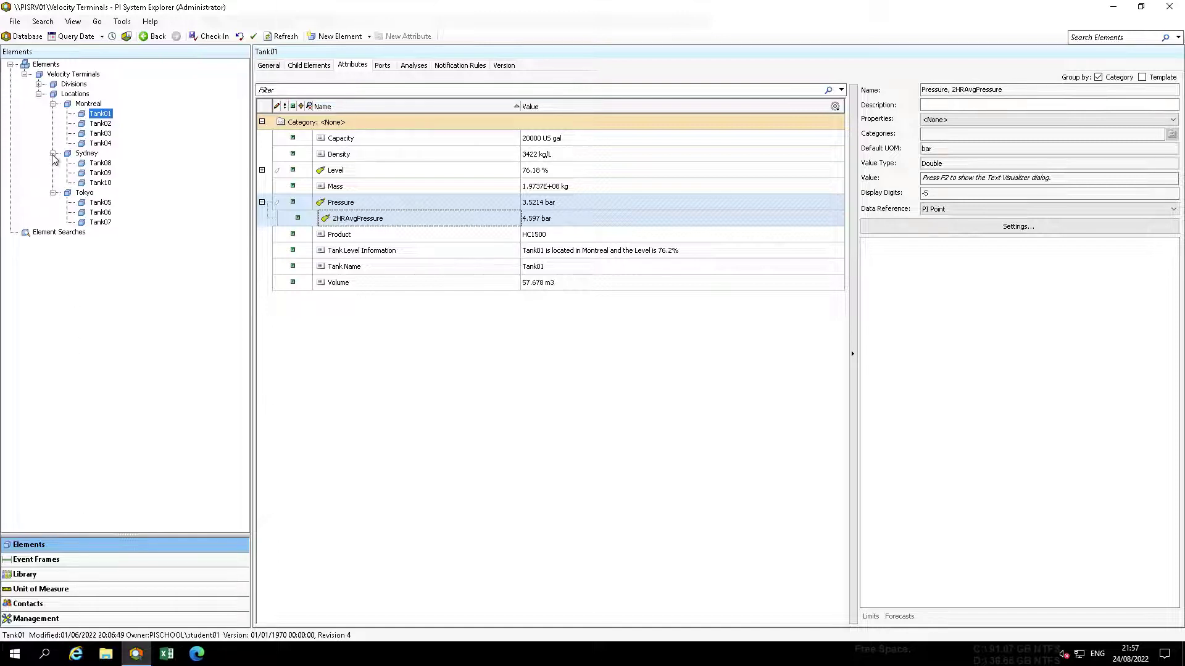
left_click(102, 164)
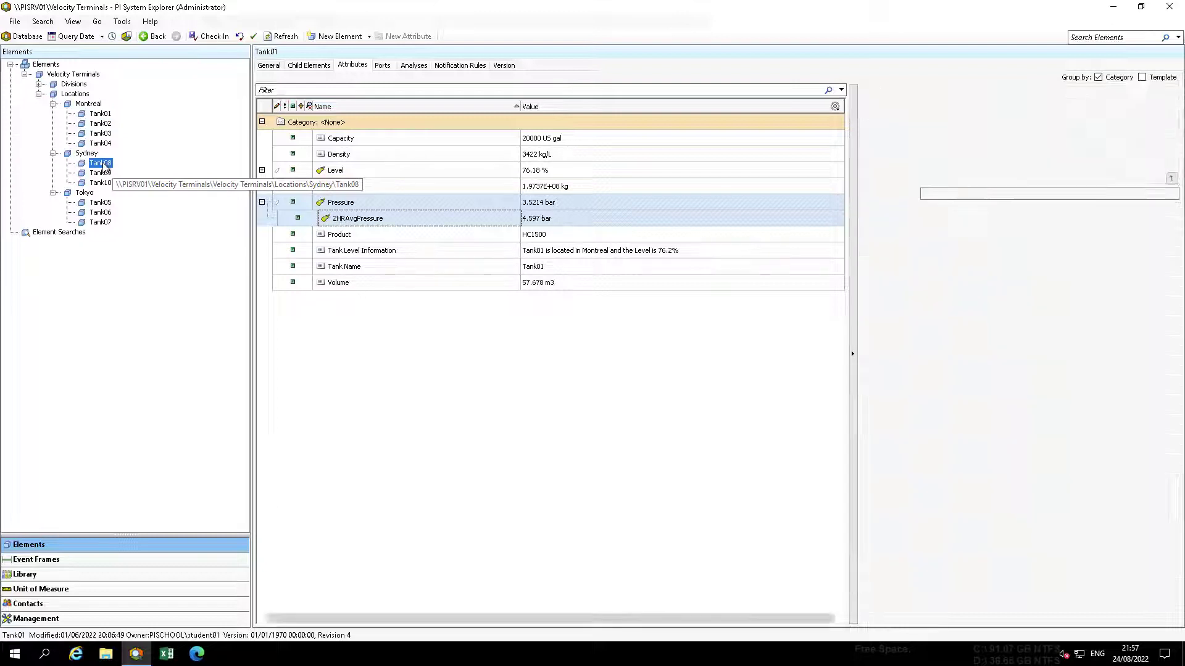
left_click(262, 202)
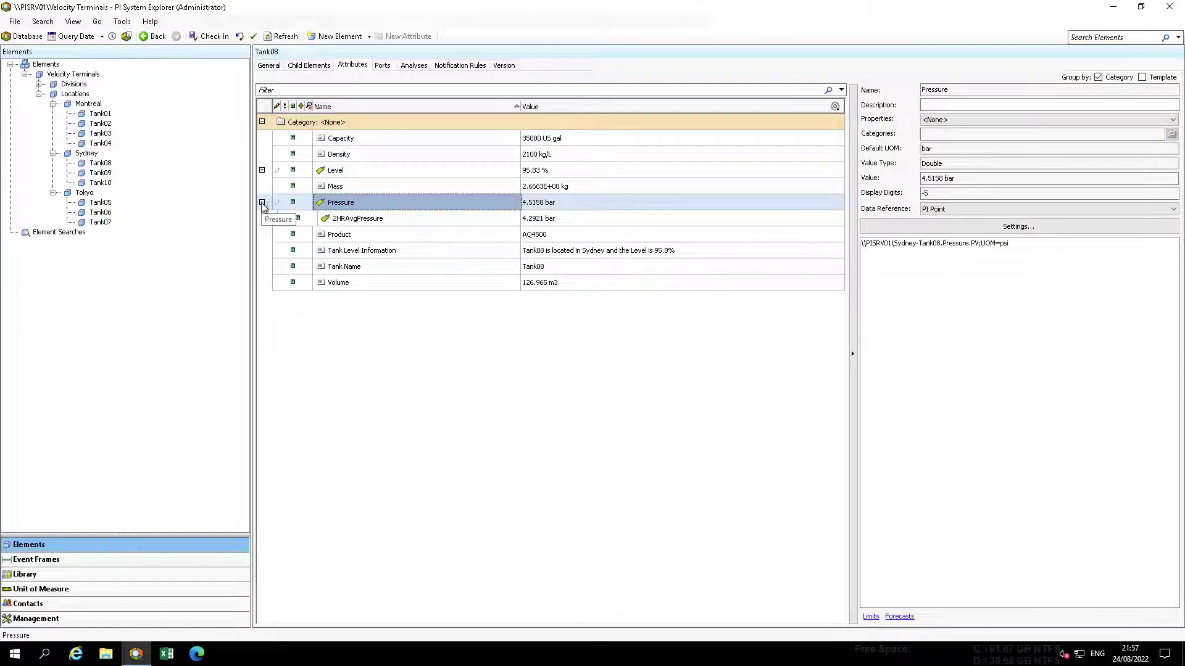